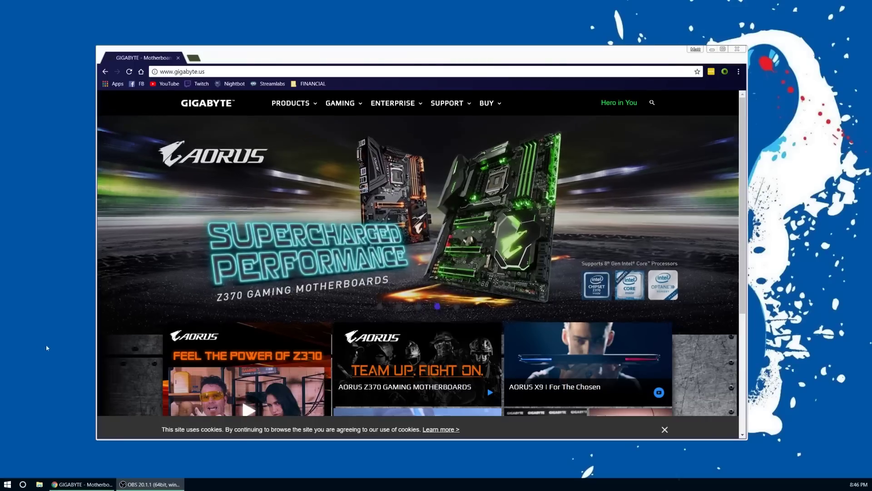
Open Gigabyte's RGB Fusion page in a new tab and get its PC download
left_click(196, 341)
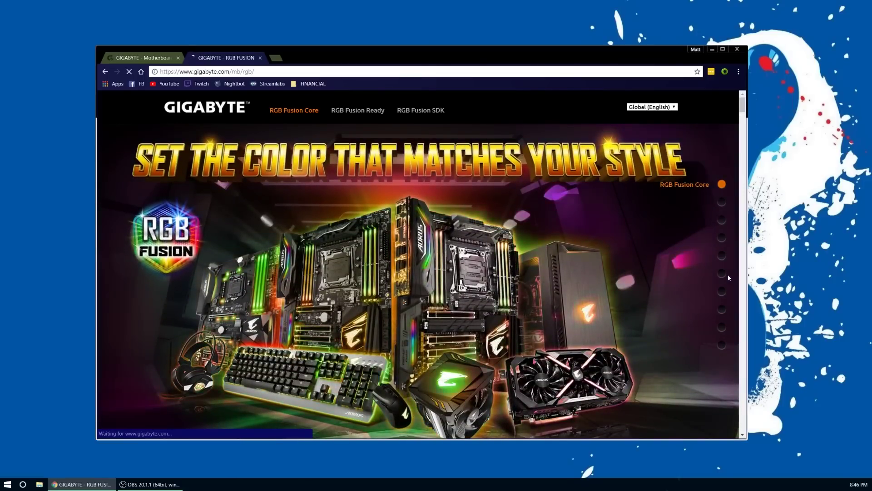
left_click(722, 292)
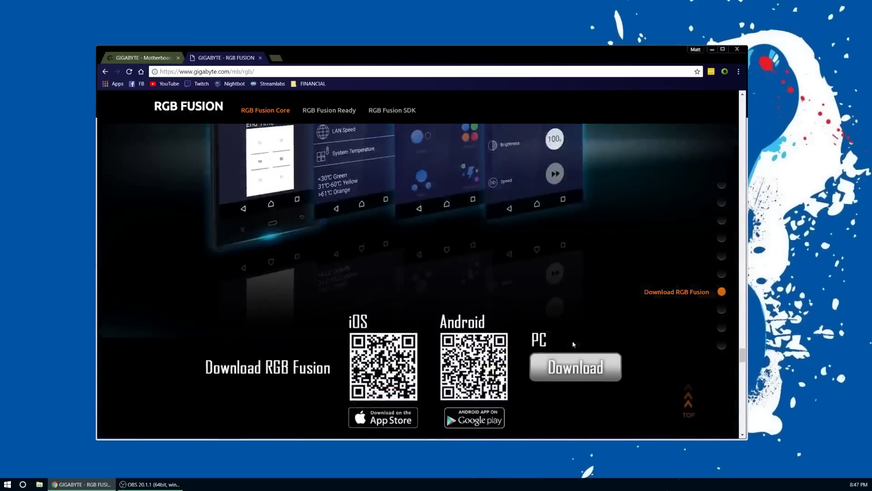
left_click(571, 283)
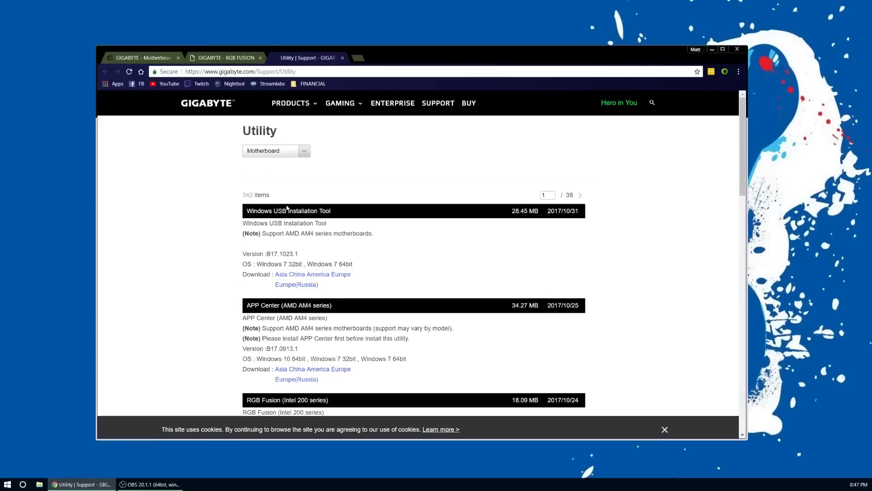
Browse the Utility list, highlight the APP Center (AMD AM4 series) title, and return to the top
scroll(281, 195, "down", 3)
scroll(296, 236, "up", 2)
scroll(295, 237, "down", 6)
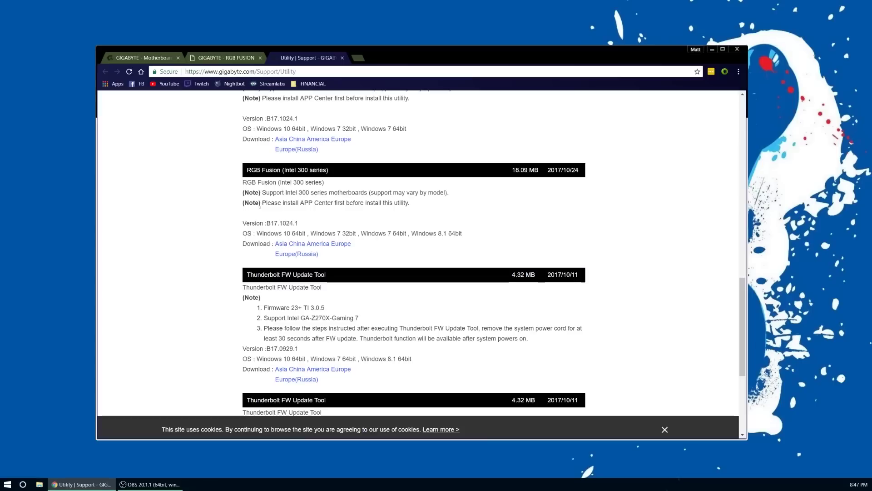
scroll(295, 172, "up", 2)
scroll(279, 227, "up", 1)
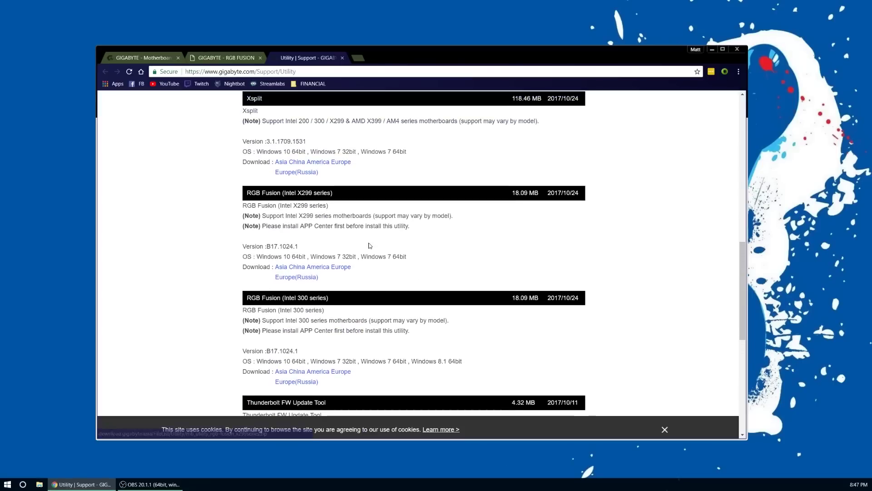
scroll(261, 172, "up", 1)
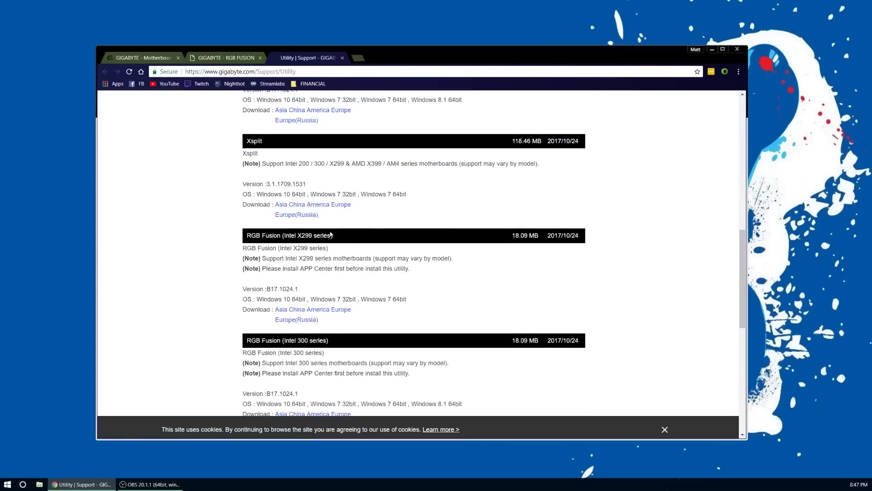
scroll(330, 234, "up", 6)
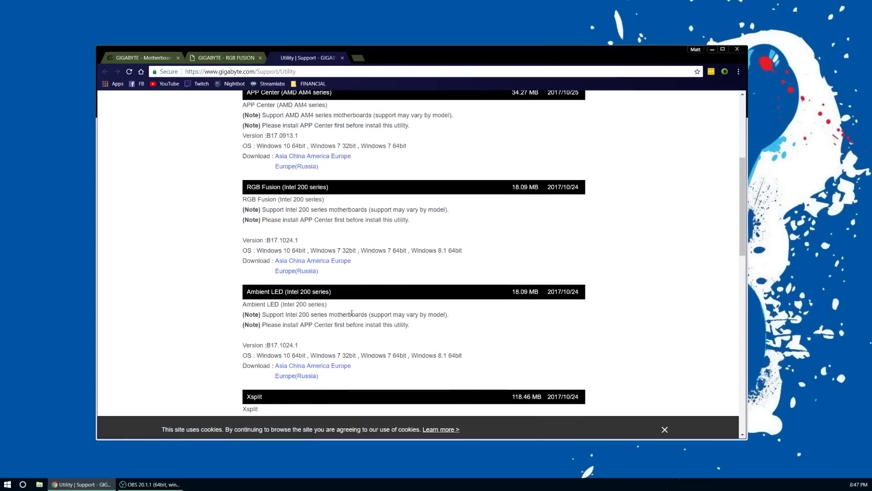
scroll(352, 318, "up", 1)
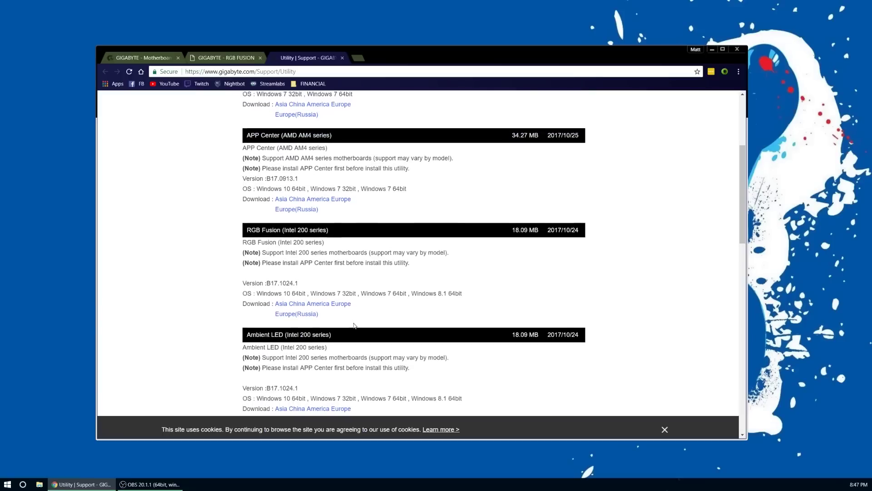
scroll(297, 229, "up", 2)
left_click_drag(241, 224, 363, 222)
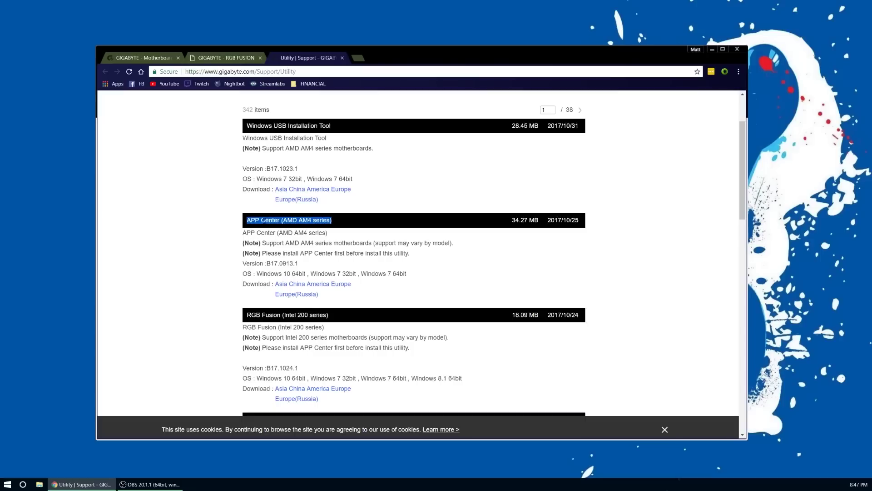
left_click(246, 225)
left_click_drag(246, 226, 336, 227)
scroll(221, 302, "up", 2)
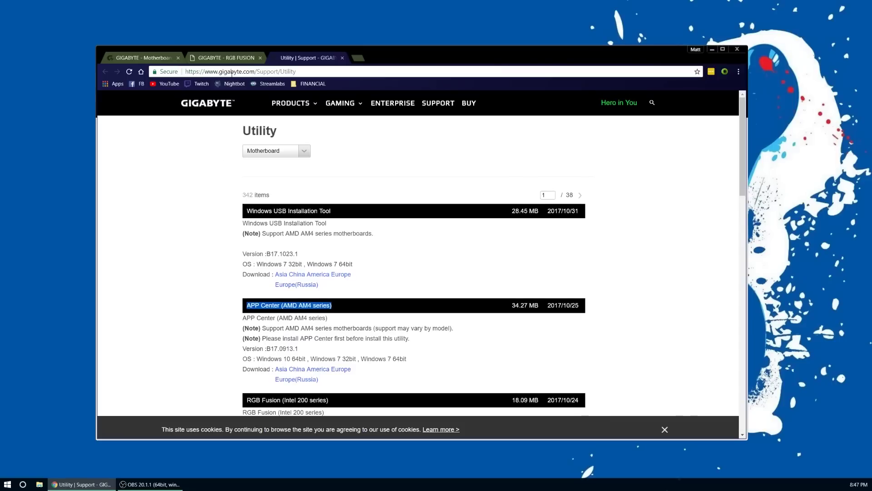
Return to the gigabyte.us homepage and search the site for 'z370 gaming 5'
left_click(236, 59)
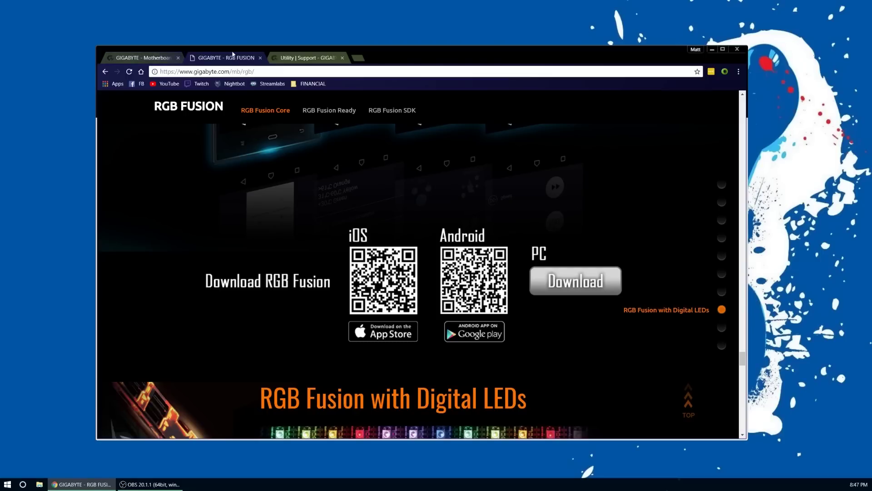
scroll(307, 193, "up", 1)
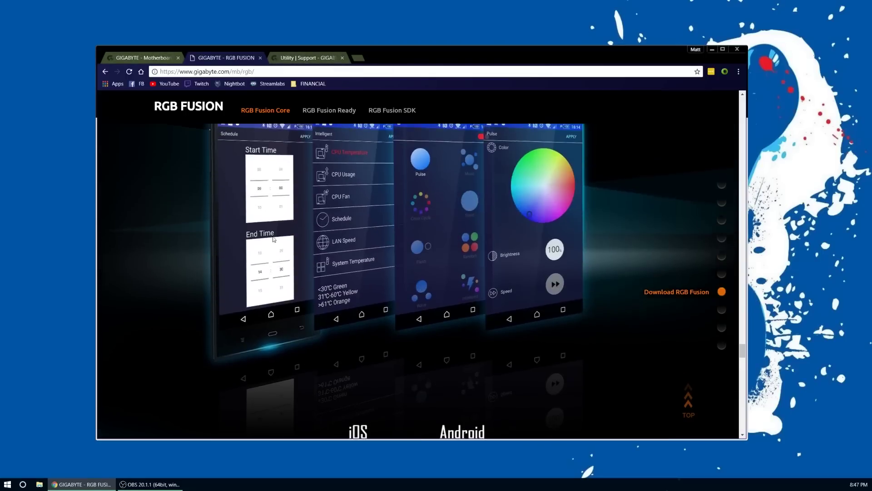
scroll(273, 191, "up", 1)
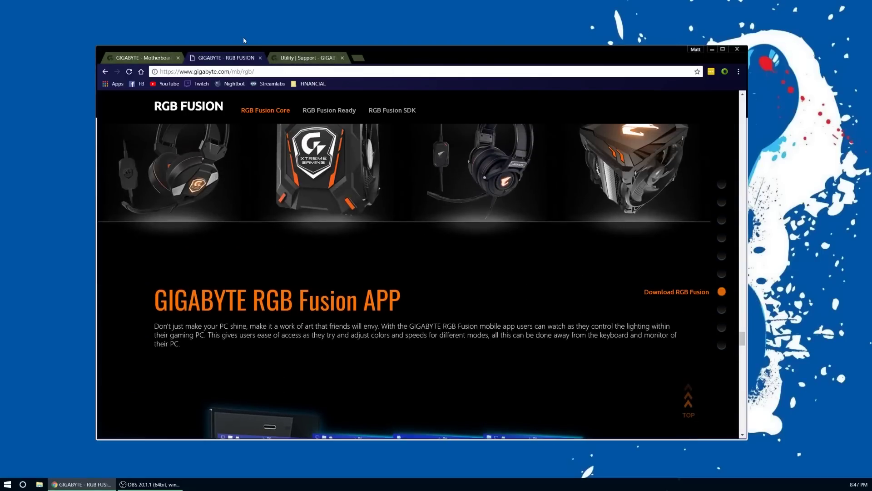
left_click(166, 57)
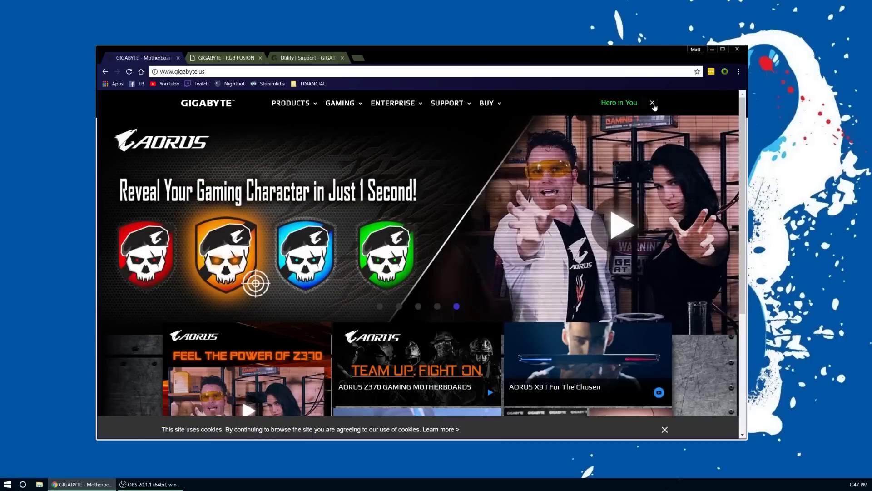
left_click(652, 103)
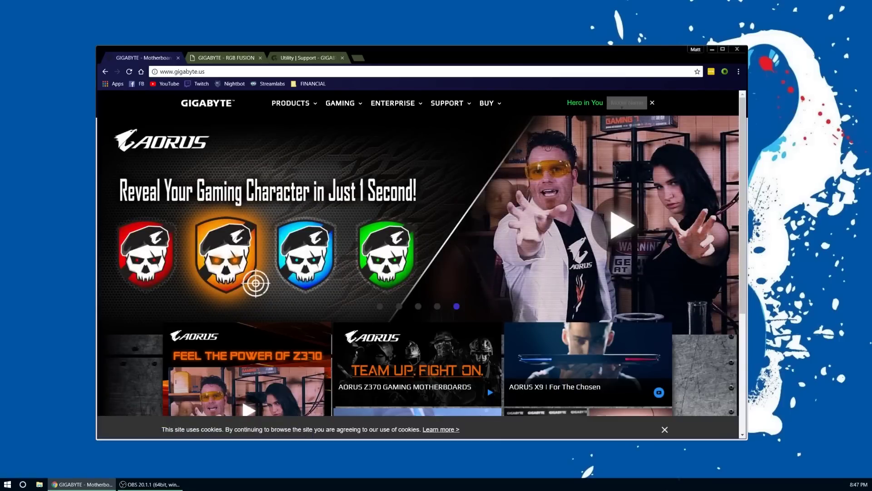
type("z")
type("370 gaming 5")
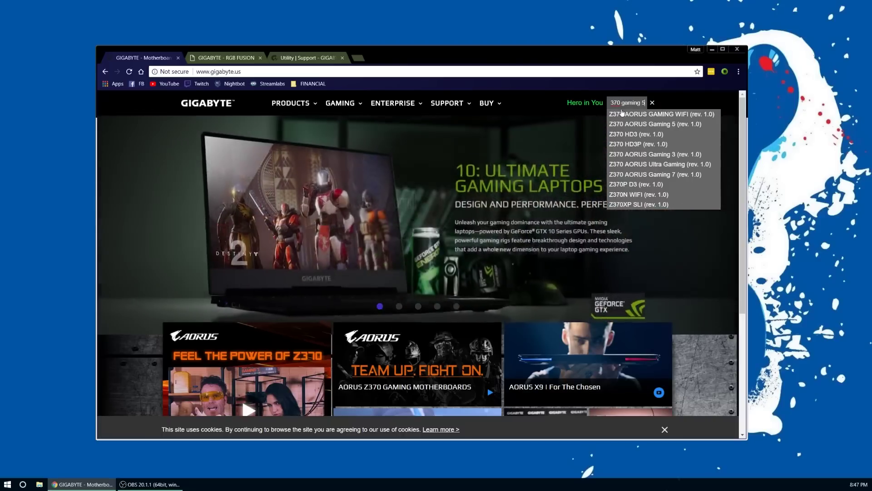
left_click(622, 105)
key("Return")
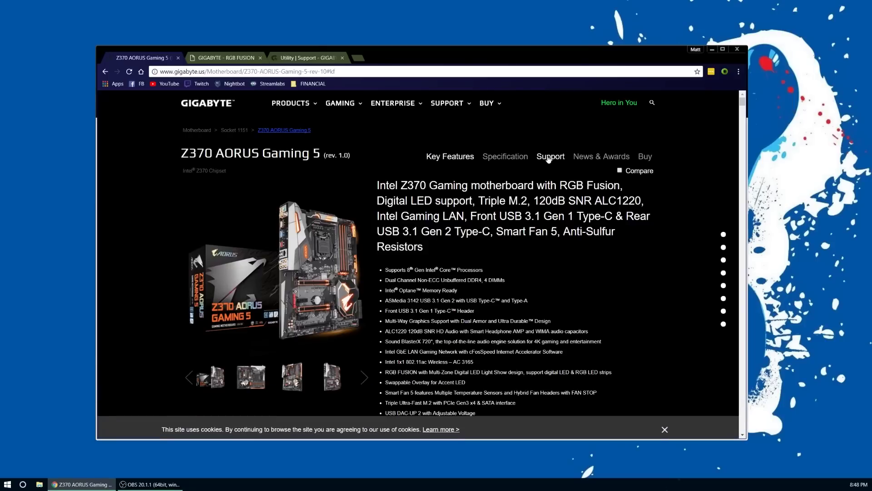
Open the board's Support downloads and expand the Driver and Utility categories
left_click(548, 156)
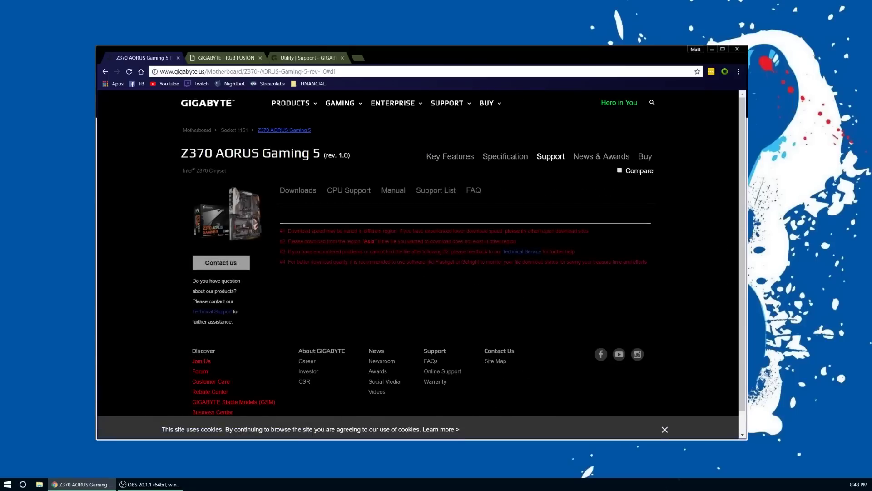
left_click(300, 268)
scroll(311, 271, "down", 5)
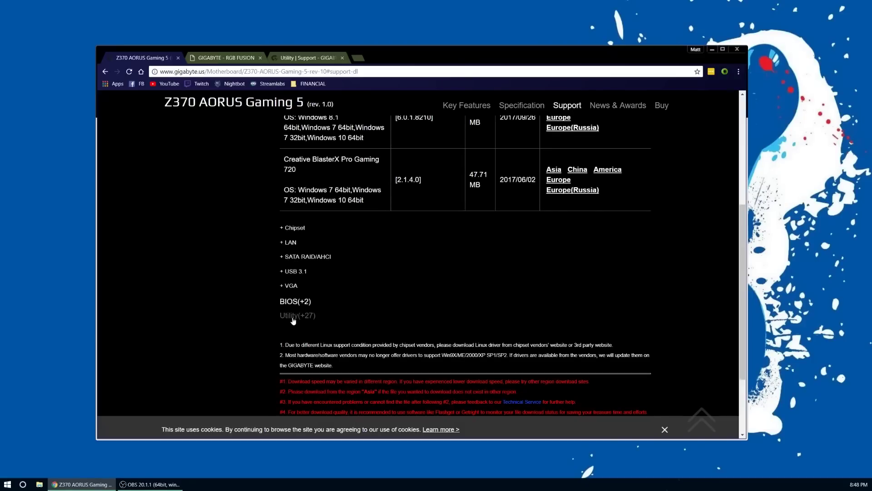
left_click(294, 317)
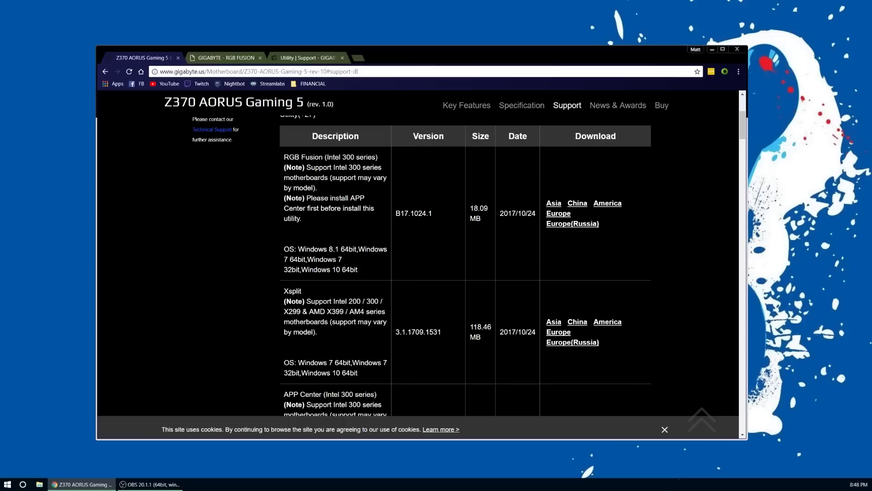
Highlight the RGB Fusion, APP Center-first and Xsplit notes, then return to the RGB Fusion row
left_click_drag(285, 157, 368, 269)
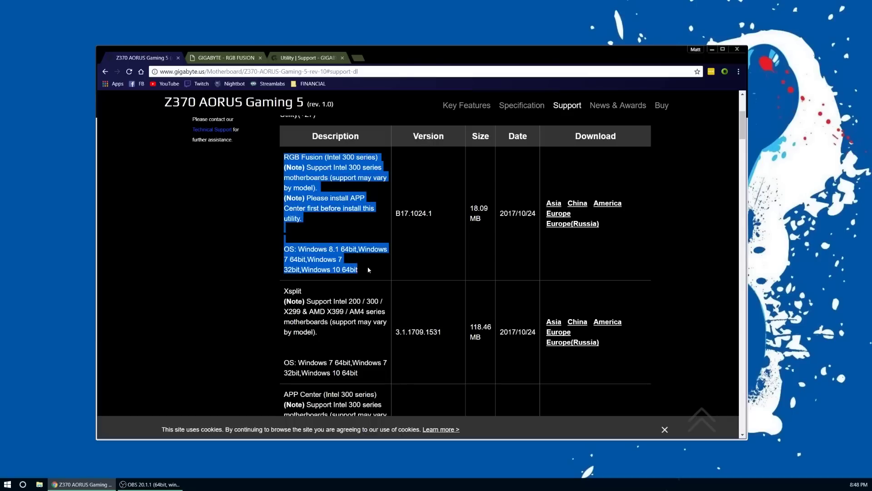
left_click(356, 237)
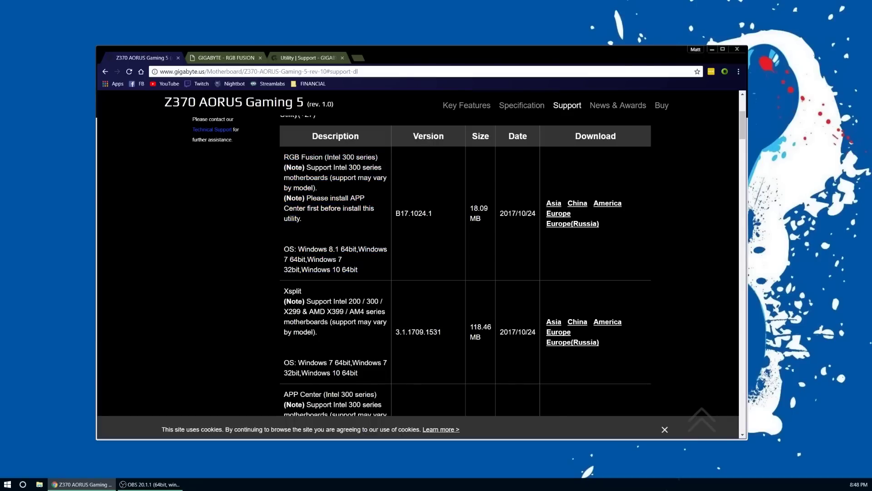
scroll(465, 266, "down", 4)
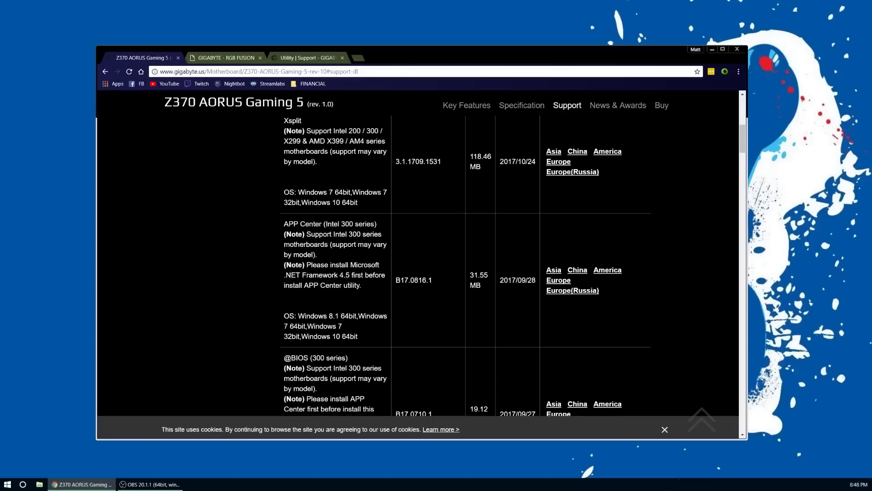
scroll(303, 282, "up", 6)
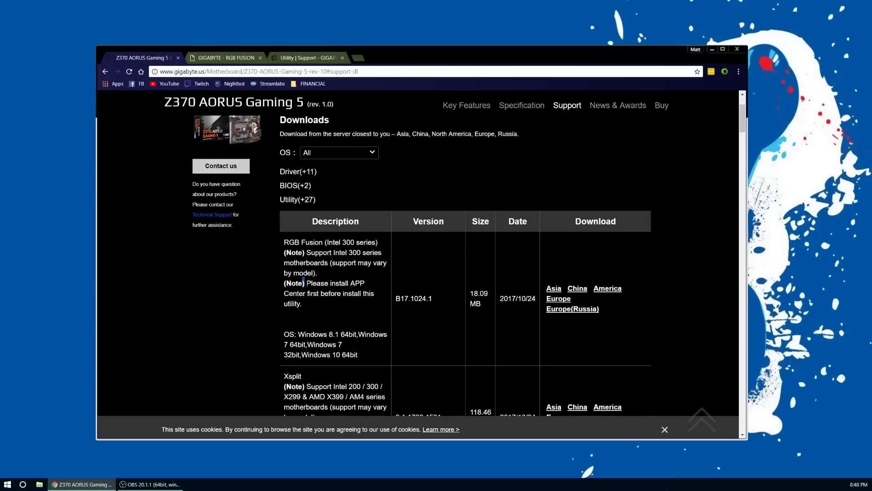
left_click_drag(303, 282, 339, 305)
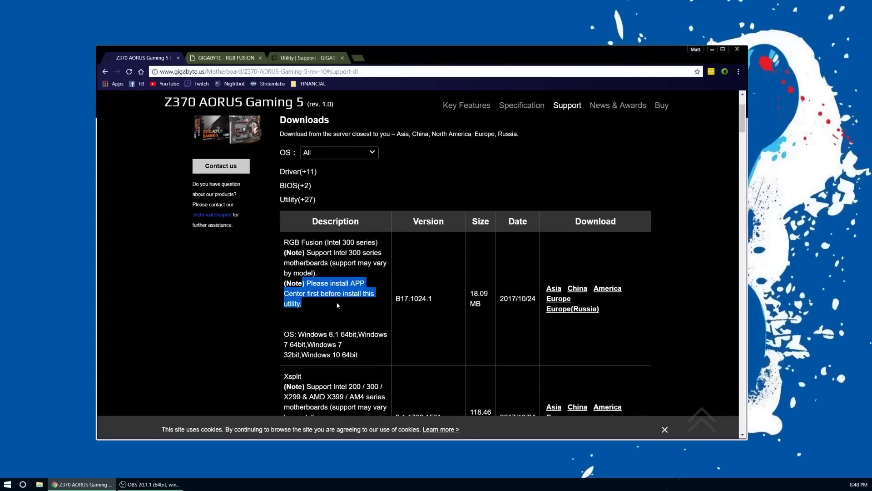
scroll(339, 305, "down", 6)
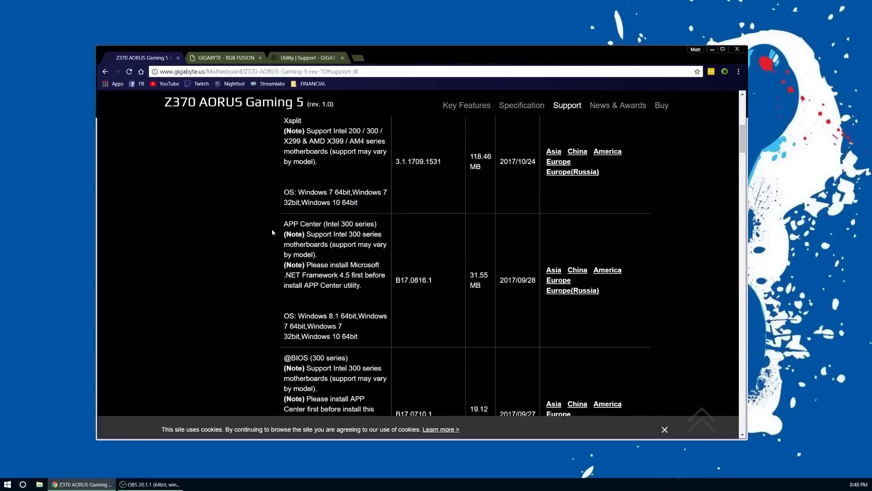
left_click_drag(272, 232, 374, 313)
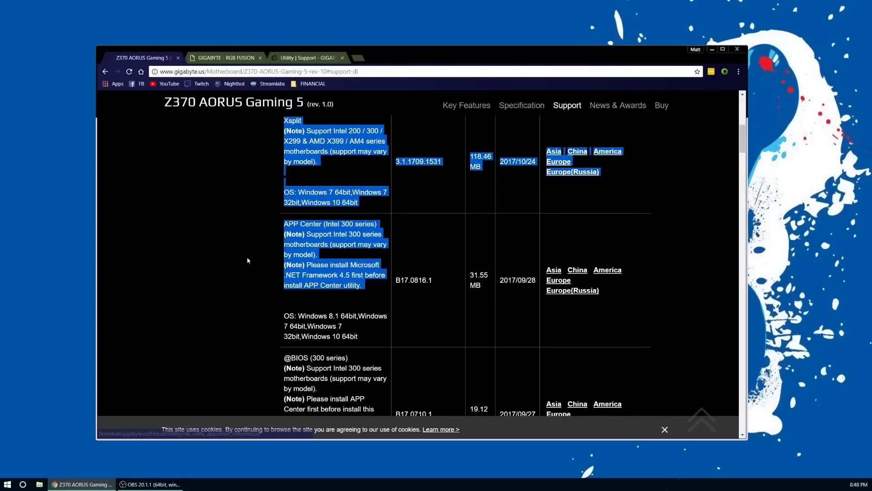
left_click(321, 253)
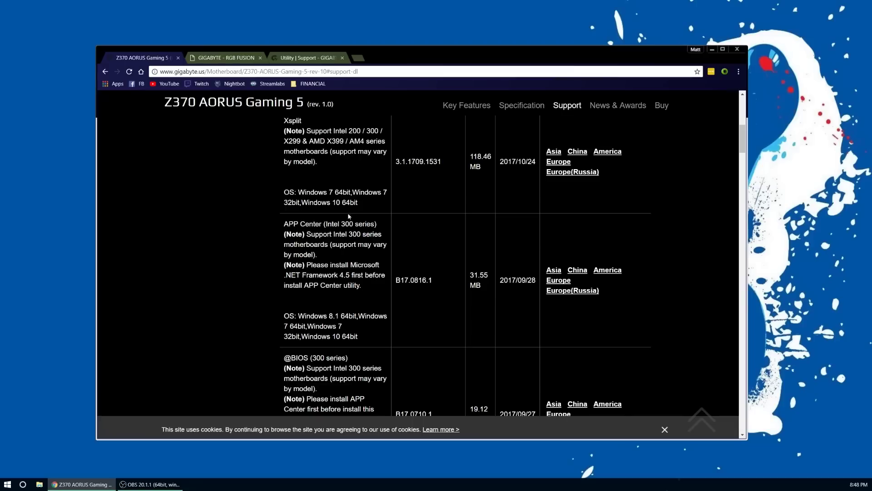
scroll(349, 216, "up", 6)
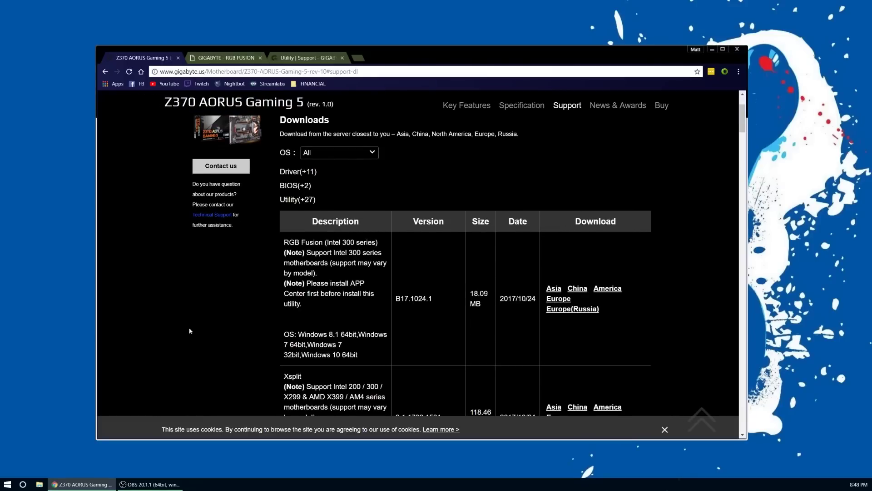
Start APP Center and launch RGB Fusion from its Gigabyte APPs list
left_click(8, 484)
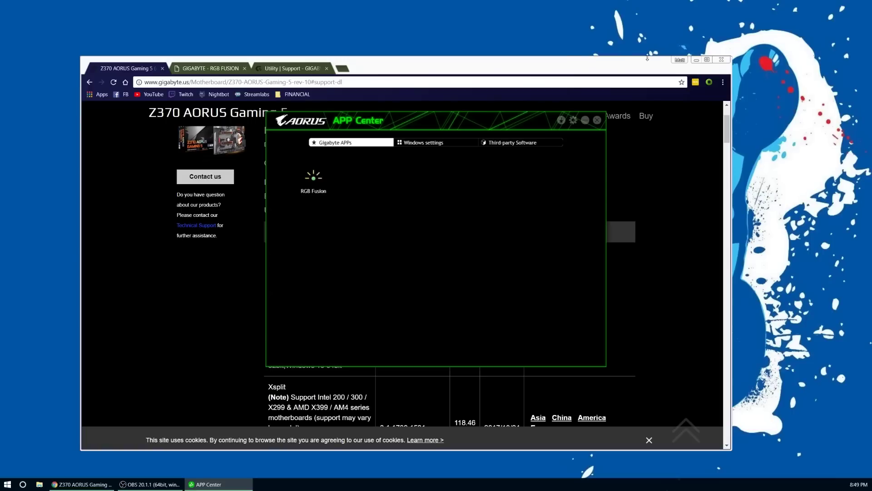
left_click(314, 179)
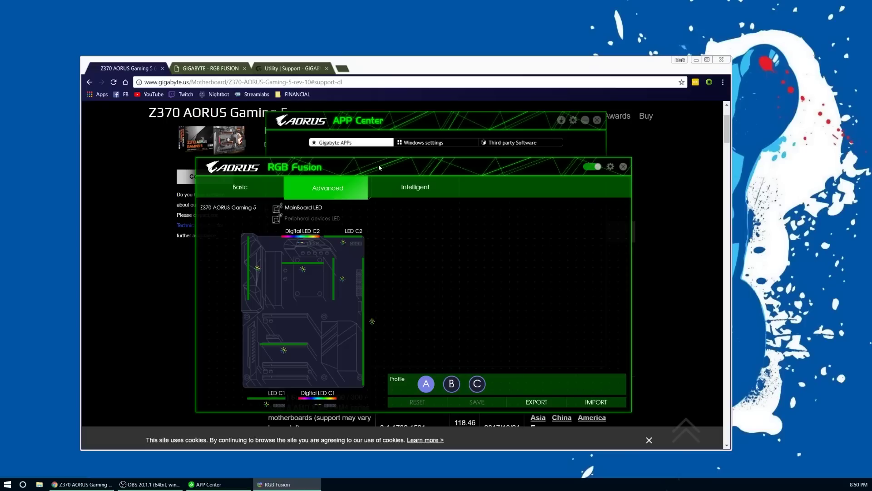
Shift the RGB Fusion window slightly and show the Peripheral devices LED tiles
left_click_drag(379, 167, 402, 176)
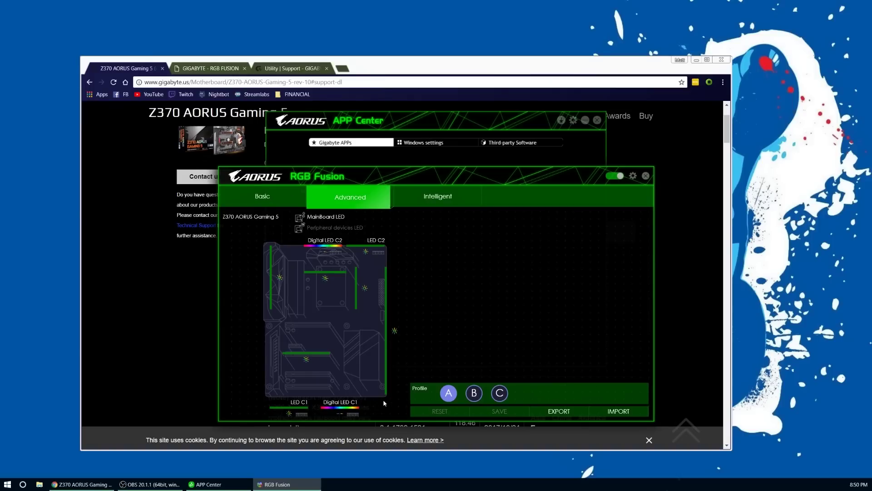
left_click(321, 229)
left_click(352, 229)
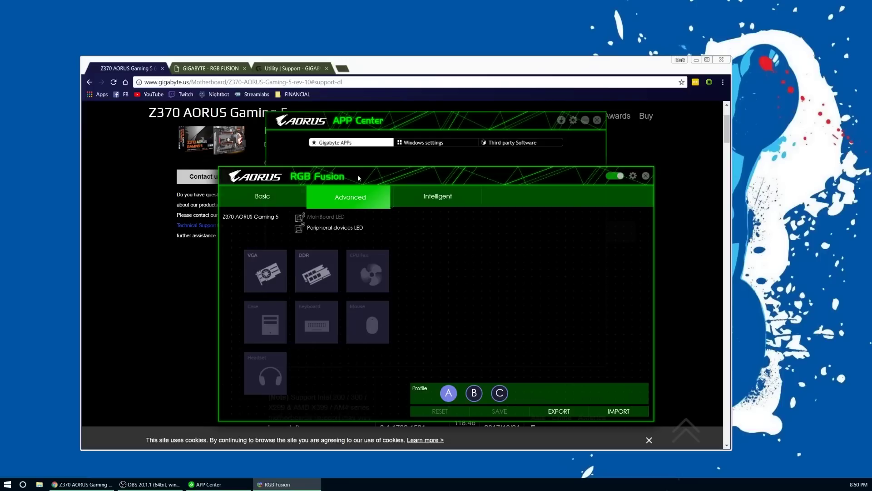
left_click_drag(358, 174, 358, 170)
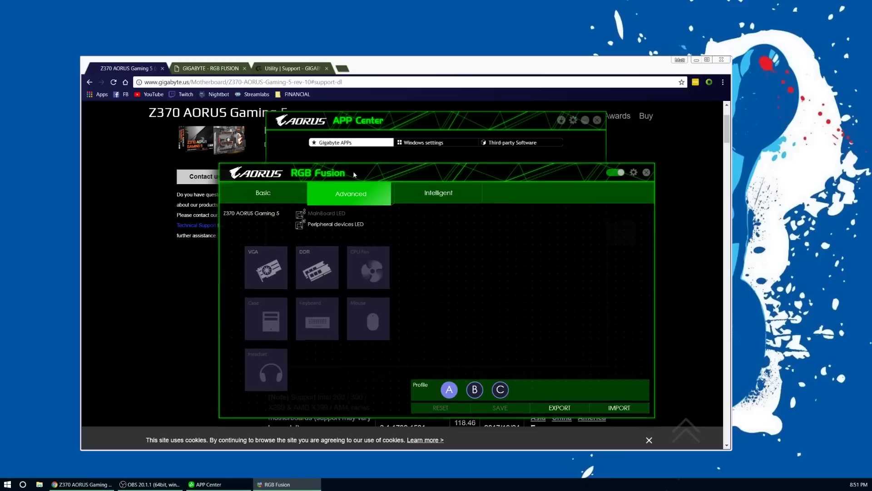
left_click_drag(353, 172, 360, 215)
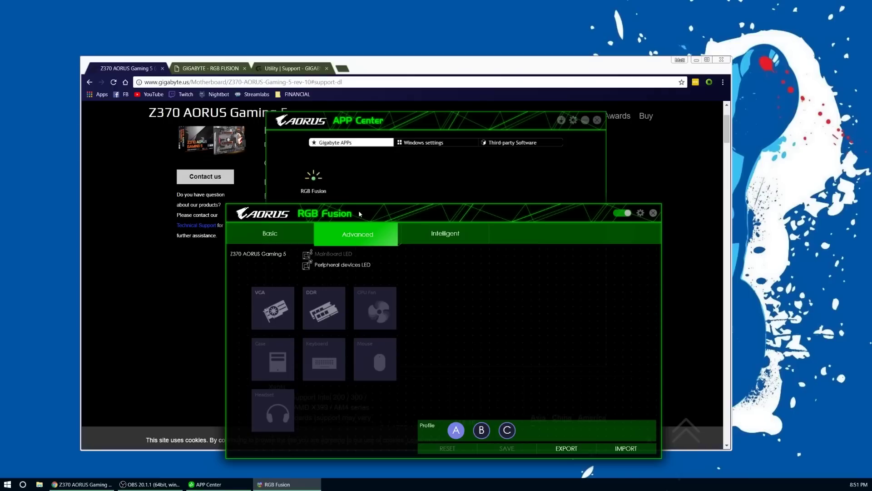
left_click(290, 236)
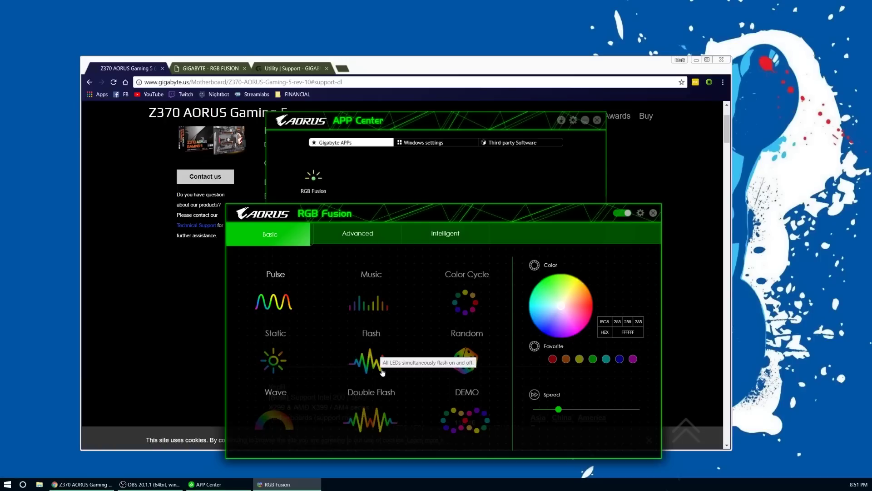
left_click(375, 234)
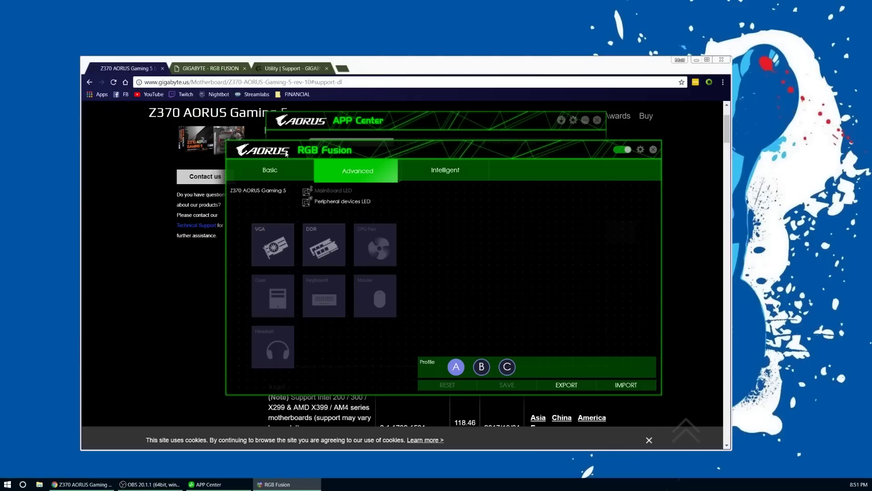
left_click_drag(285, 157, 313, 234)
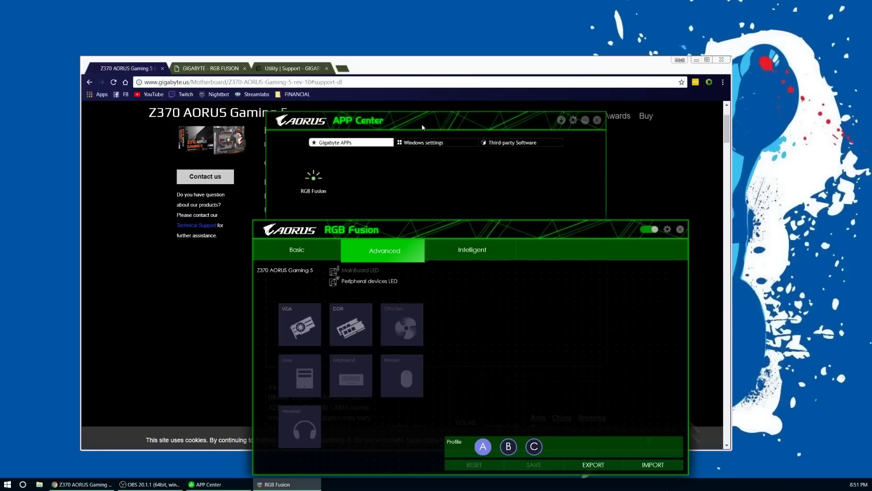
left_click_drag(386, 232, 434, 182)
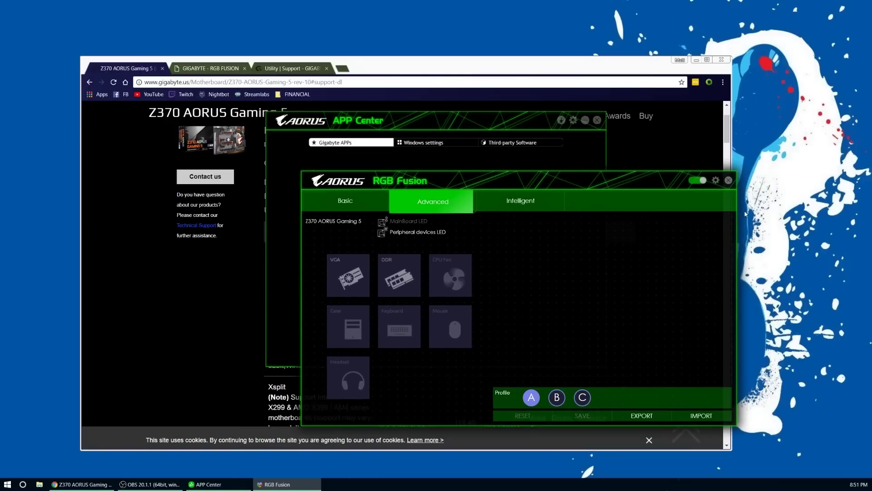